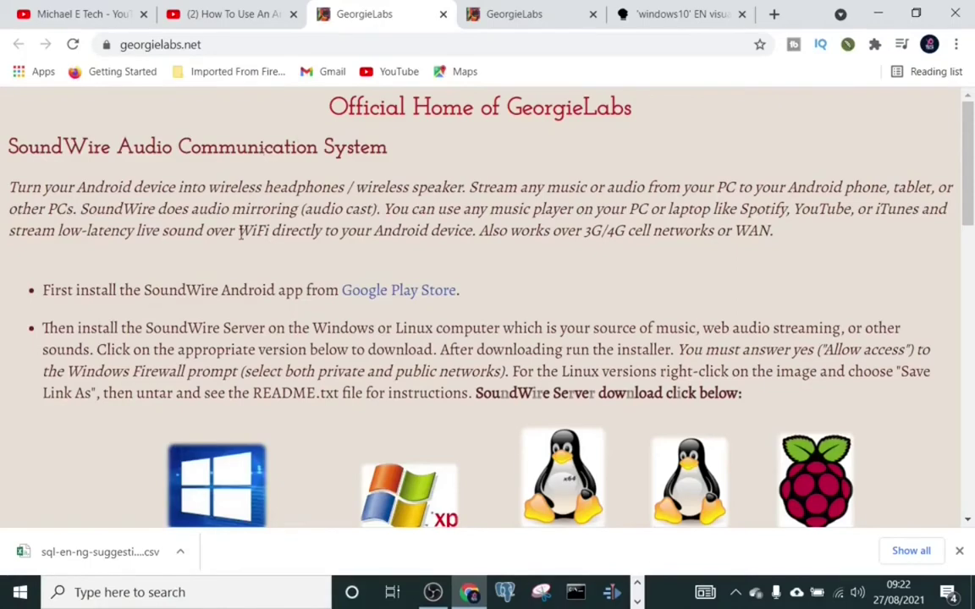
Scroll the GeorgieLabs page to the SoundWire Server downloads for Windows, XP, Linux and Raspberry Pi
scroll(241, 233, "down", 4)
scroll(242, 234, "up", 4)
scroll(241, 229, "down", 3)
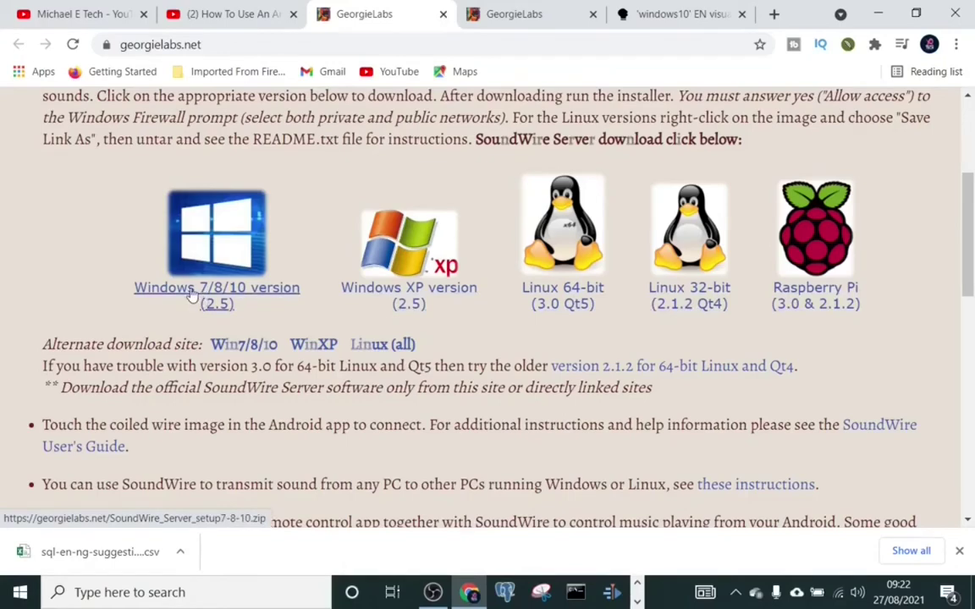
Download SoundWire_Server_setup7-8-10.zip, the Windows 7/8/10 version, and open its download options
left_click(193, 294)
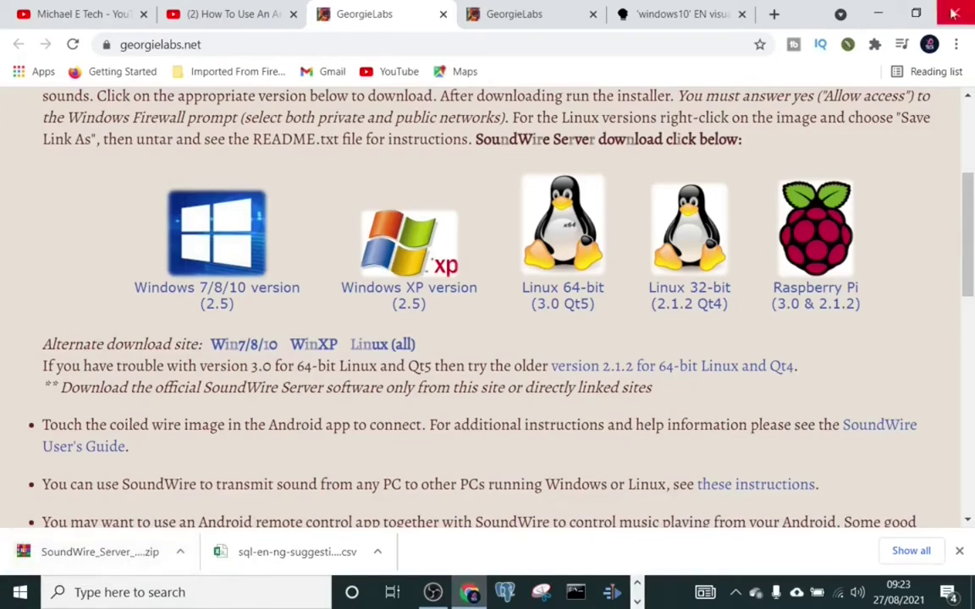
left_click(181, 551)
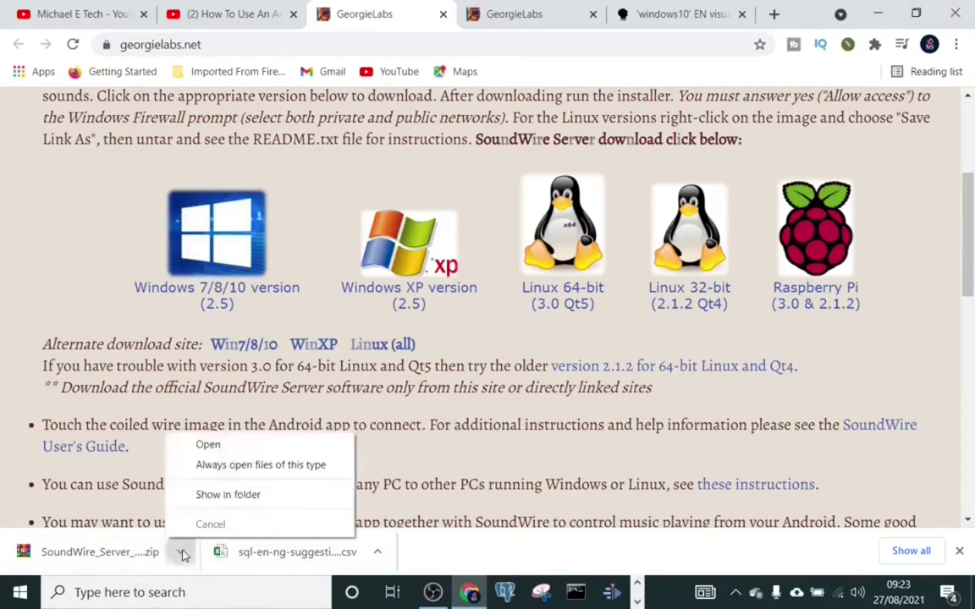
Show the downloaded zip in Downloads and extract it into a SoundWire_Server_setup7-8-10 folder
left_click(220, 495)
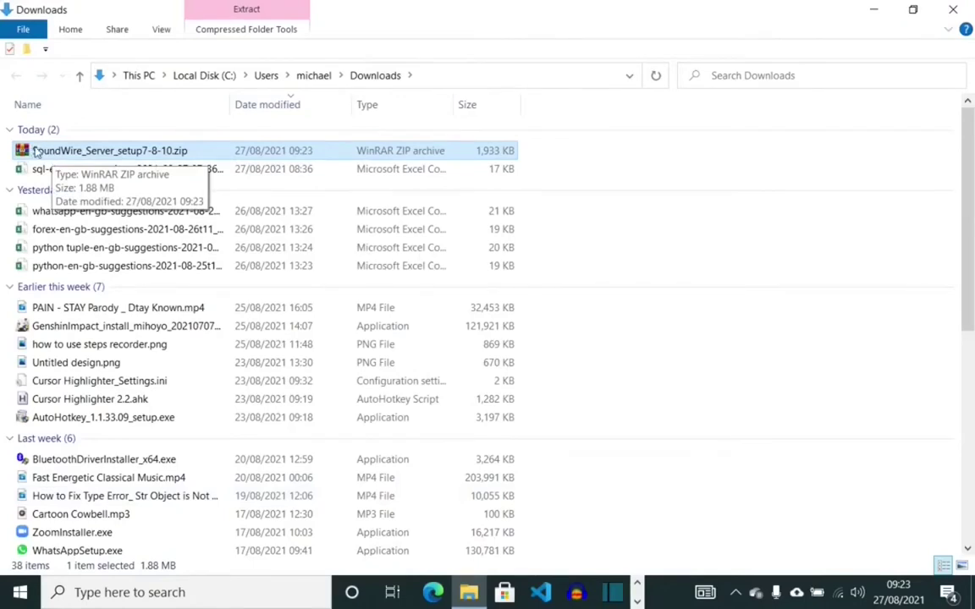
double_click(39, 152)
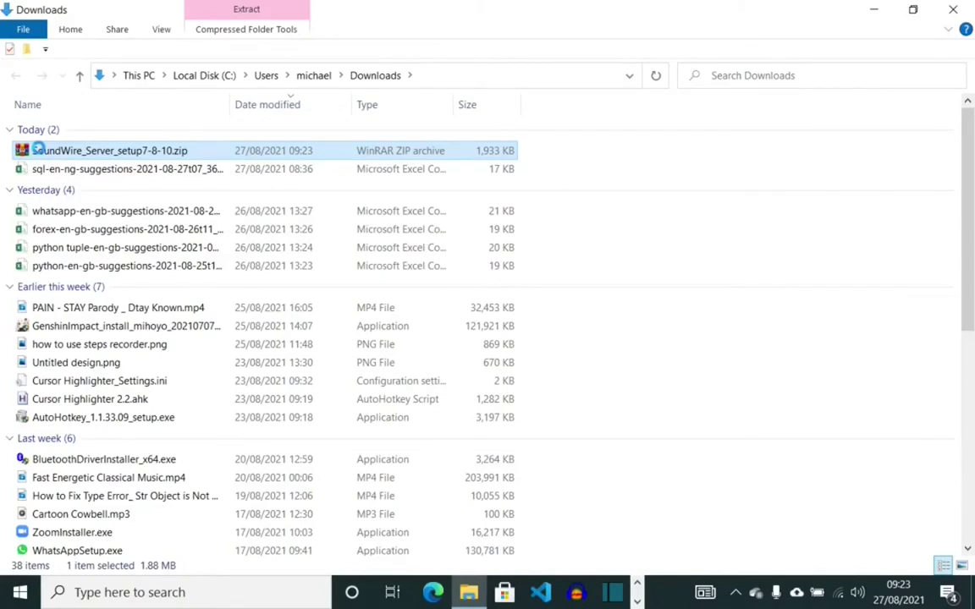
right_click(39, 150)
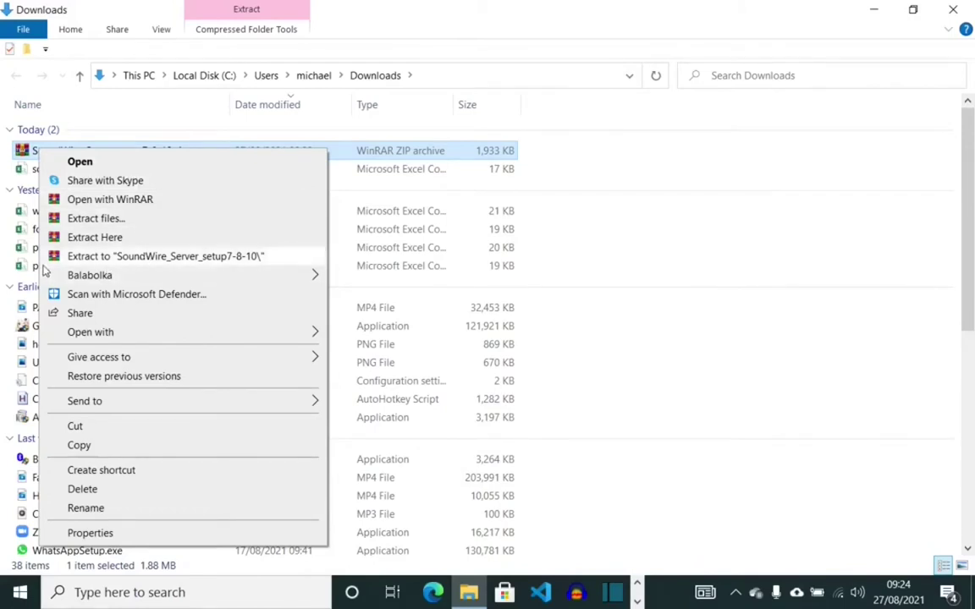
left_click(227, 262)
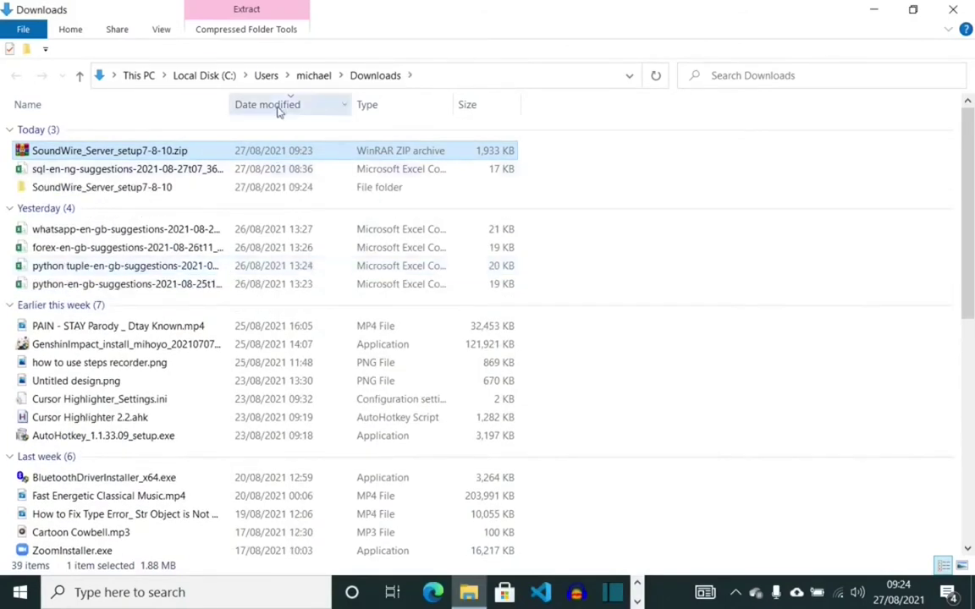
Open the SoundWire_Server_setup7-8-10 folder and run SoundWire_Server_setup7-8-10.exe
double_click(67, 189)
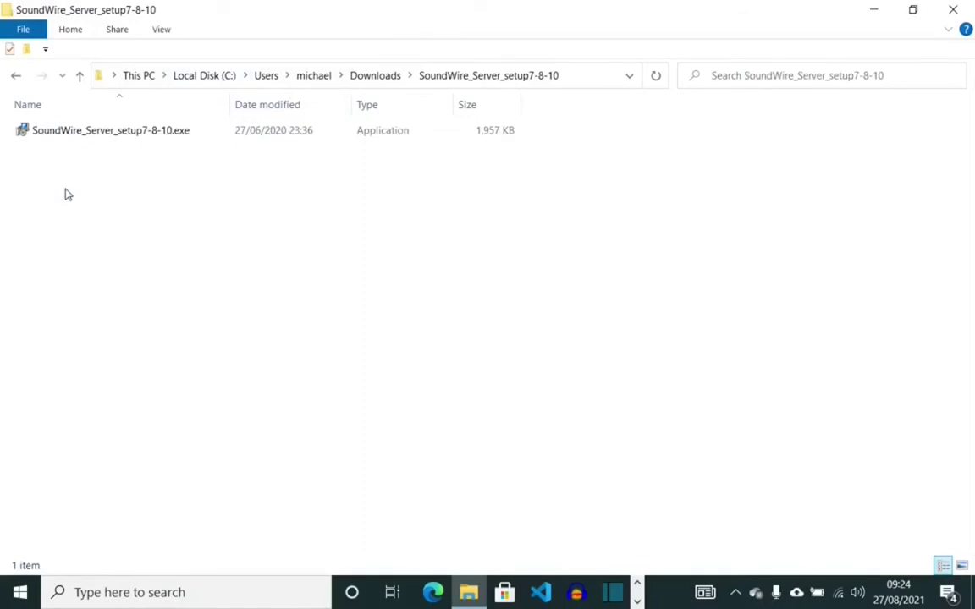
double_click(66, 132)
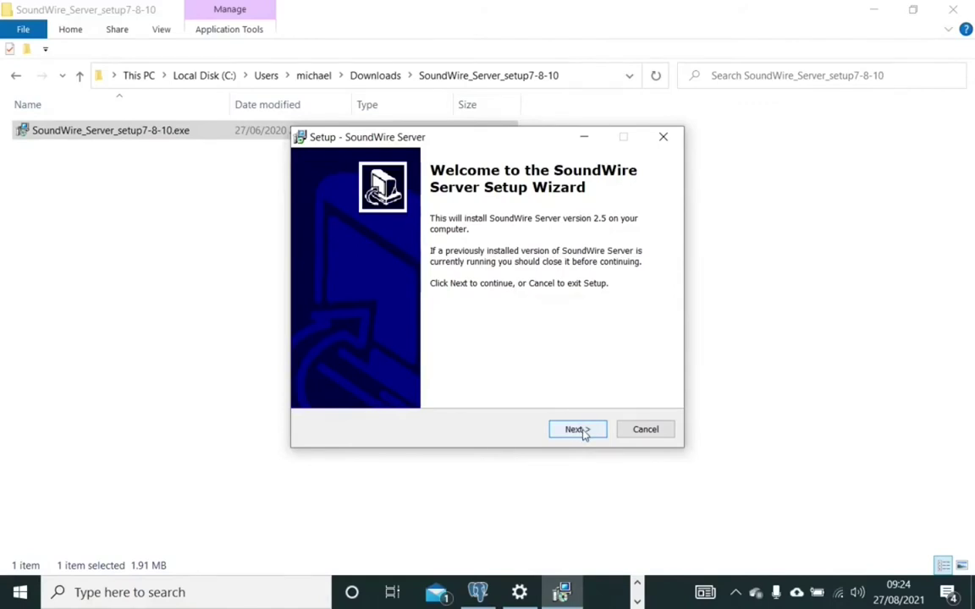
Install SoundWire Server 2.5 with the licence accepted and default folders, then launch it
left_click(582, 433)
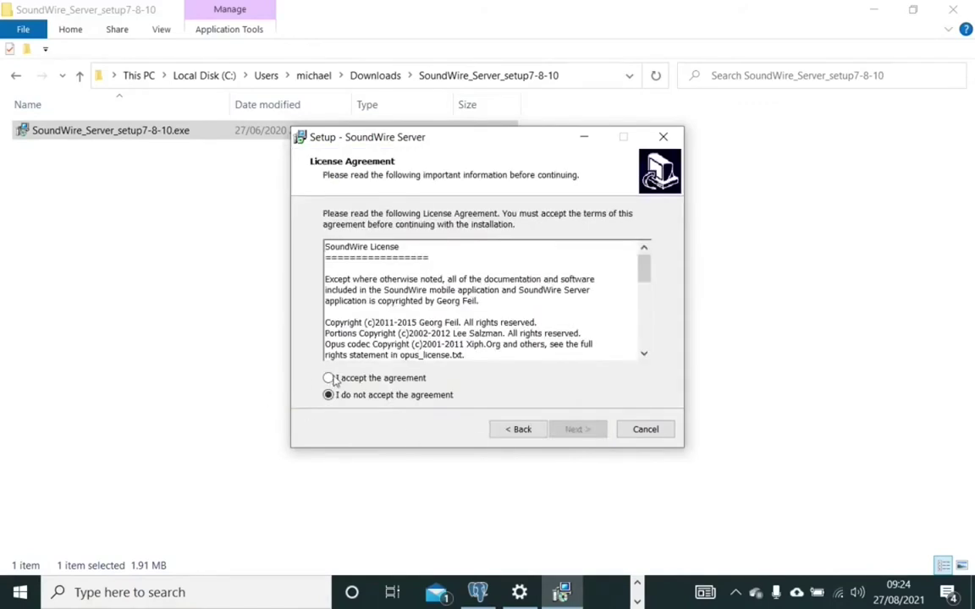
left_click(330, 380)
left_click(579, 431)
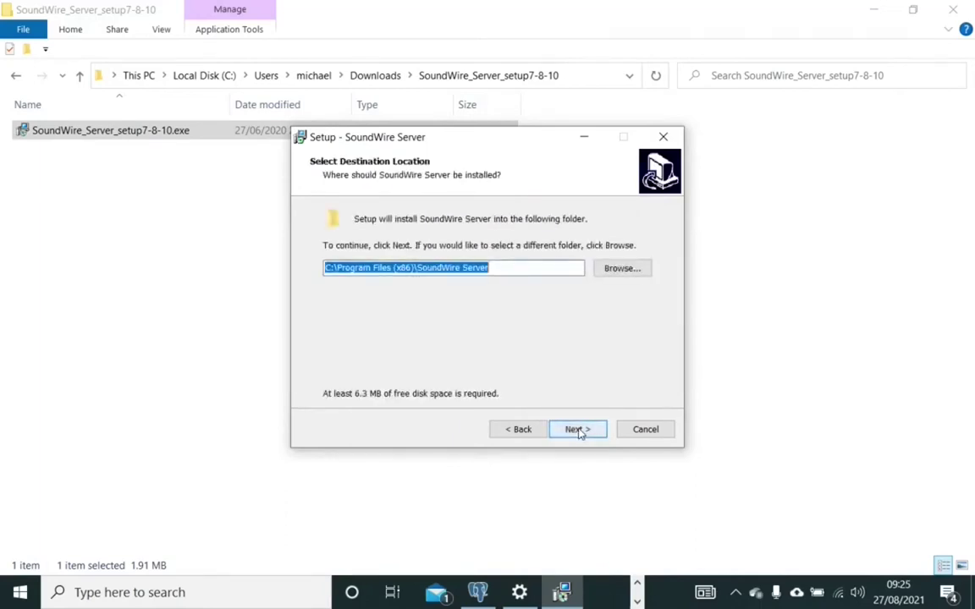
left_click(582, 432)
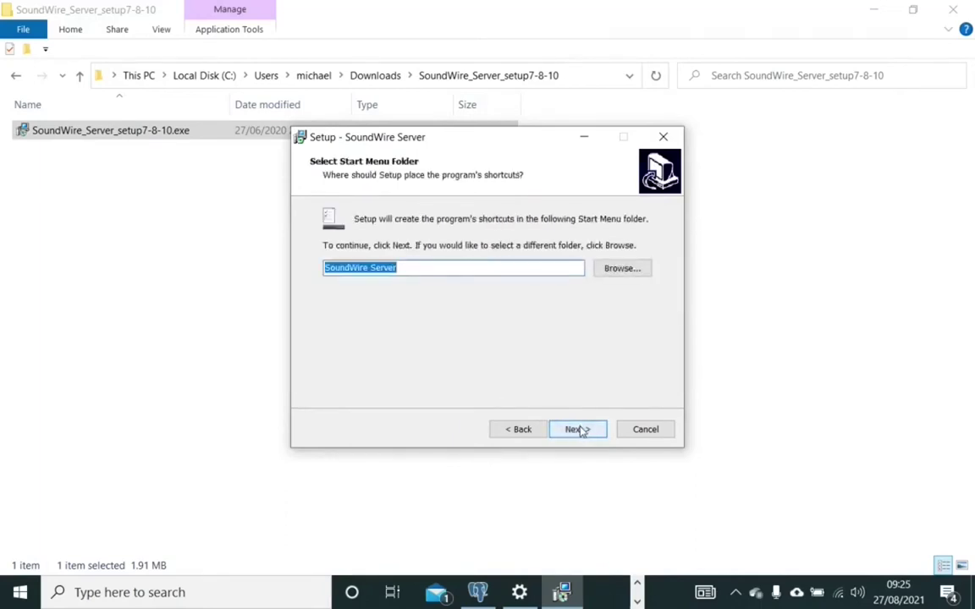
left_click(580, 432)
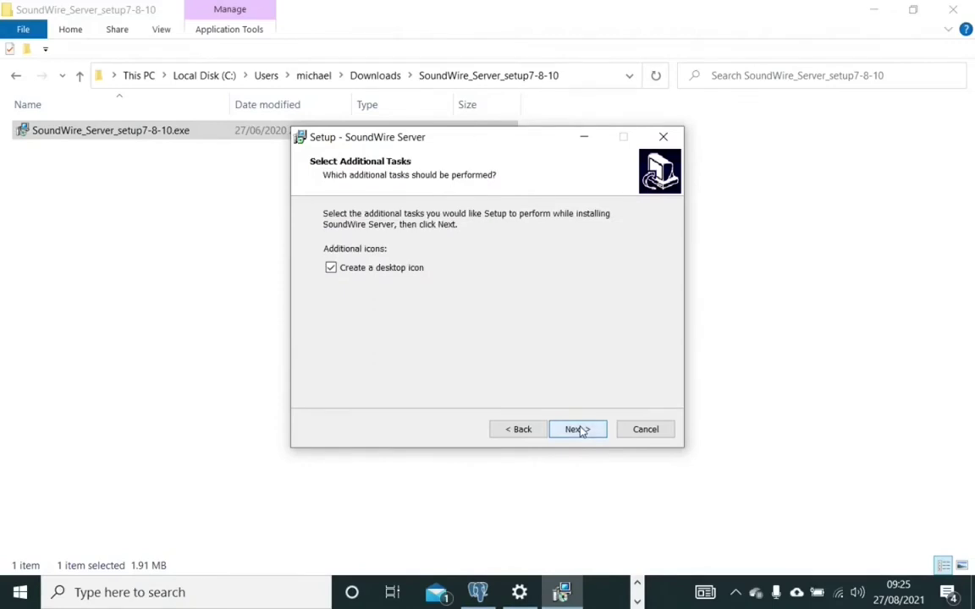
left_click(580, 431)
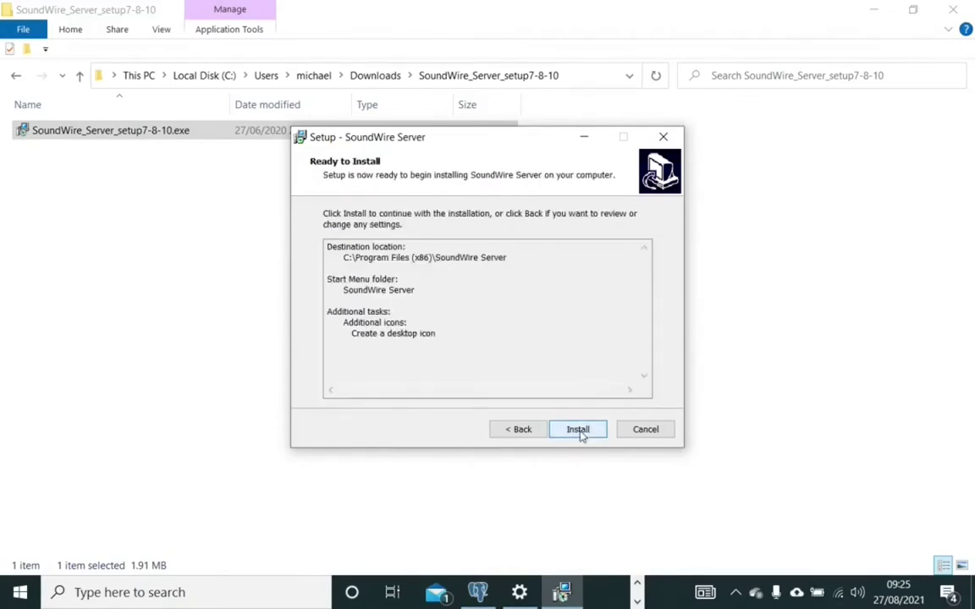
left_click(580, 433)
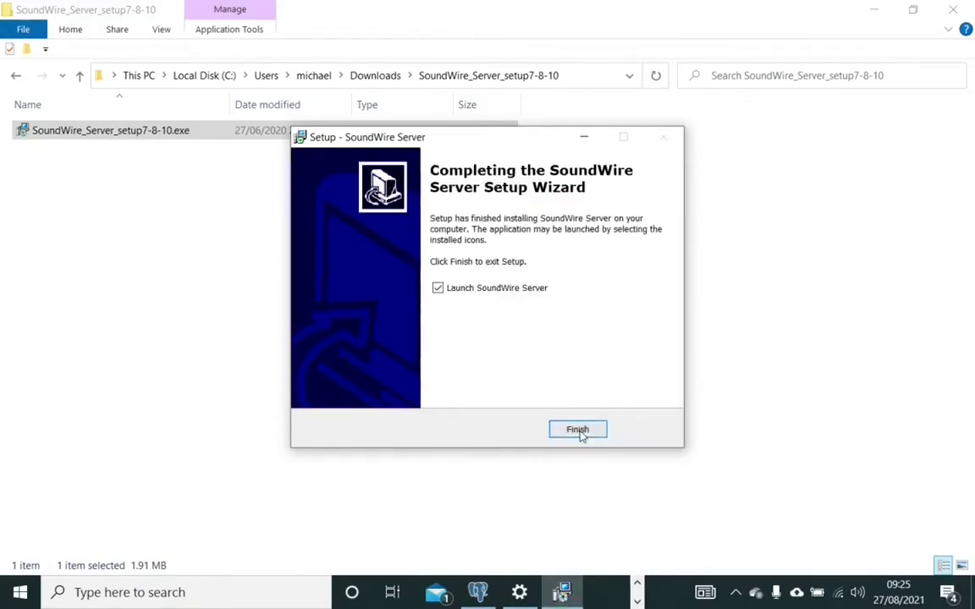
left_click(579, 432)
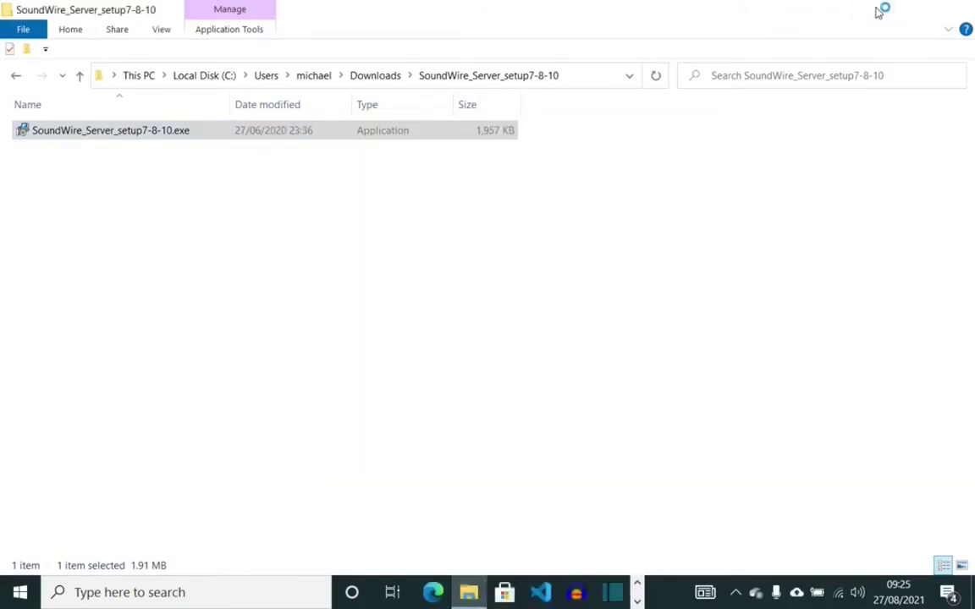
left_click(877, 12)
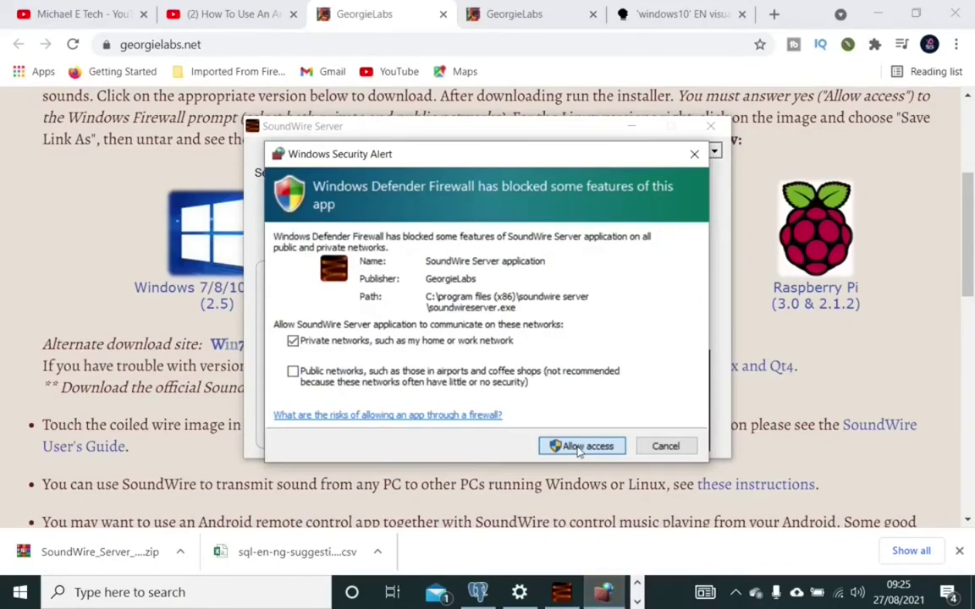
Allow SoundWire Server through Windows Defender Firewall and dismiss the sample-rate warning
left_click(579, 448)
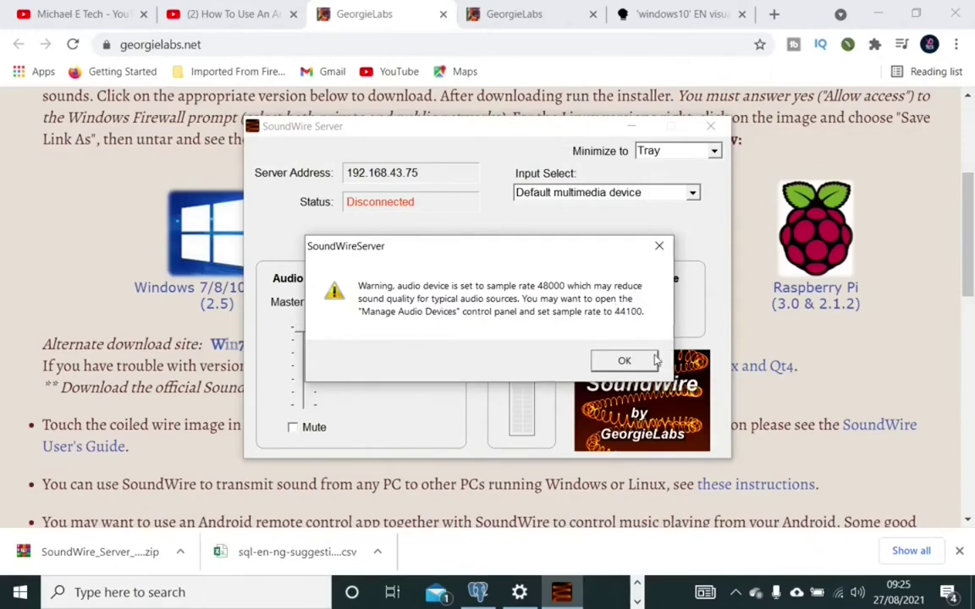
left_click(627, 363)
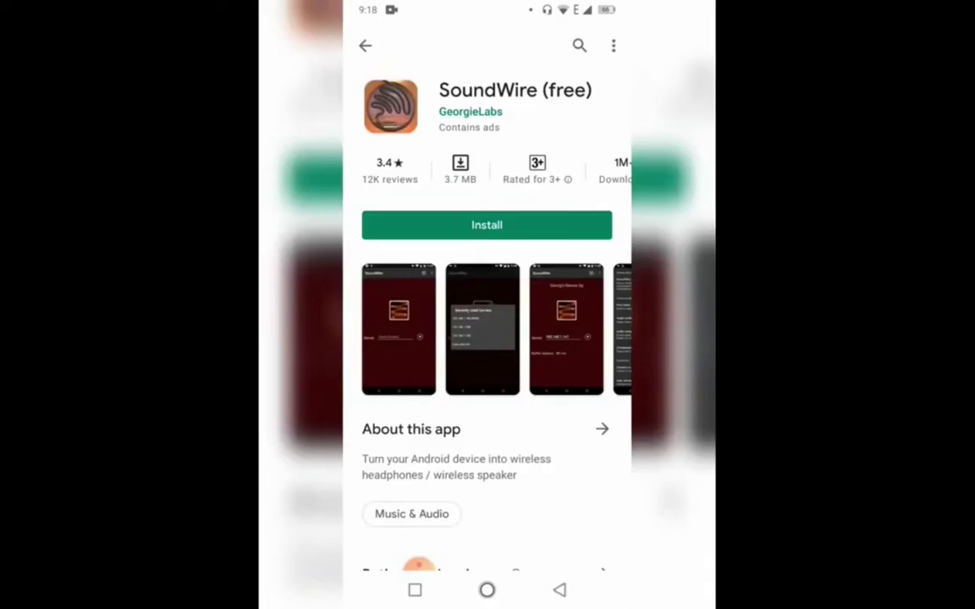
Install the SoundWire (free) app by GeorgieLabs from the Play Store on the phone
left_click(487, 225)
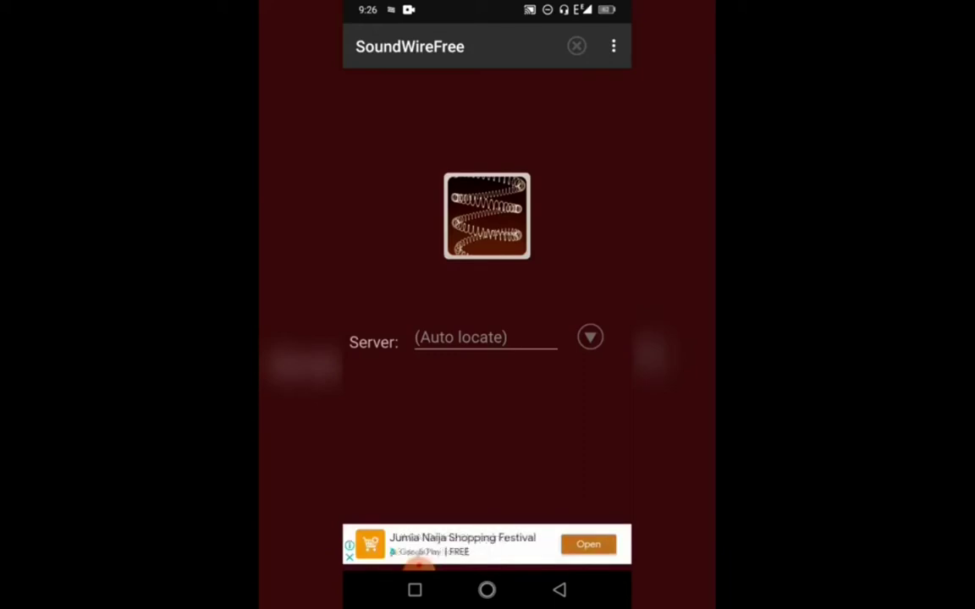
Connect SoundWireFree to the PC server with Server left on Auto locate
left_click(416, 337)
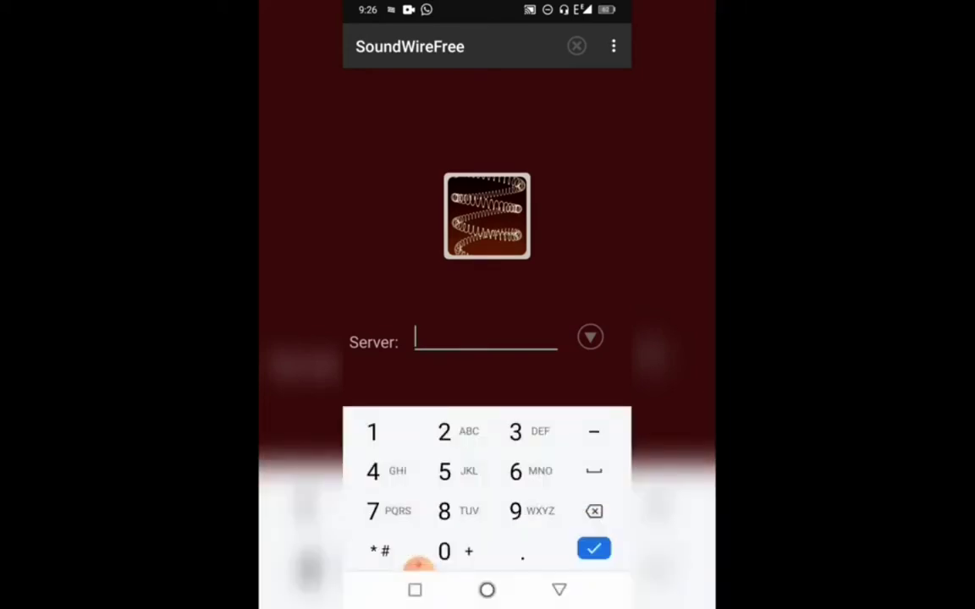
left_click(487, 216)
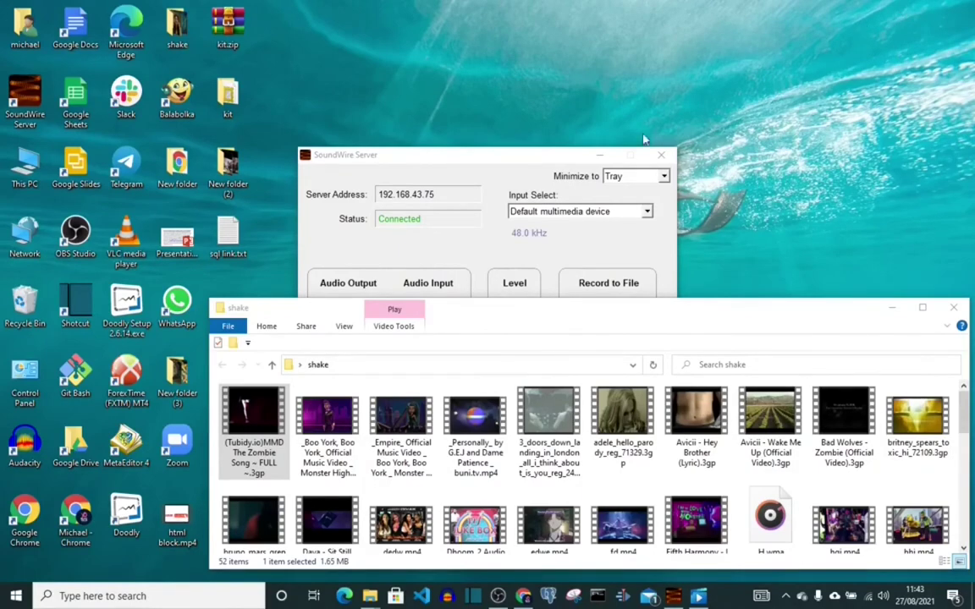
Close the shake folder window so the connected SoundWire Server window is fully visible
left_click(893, 307)
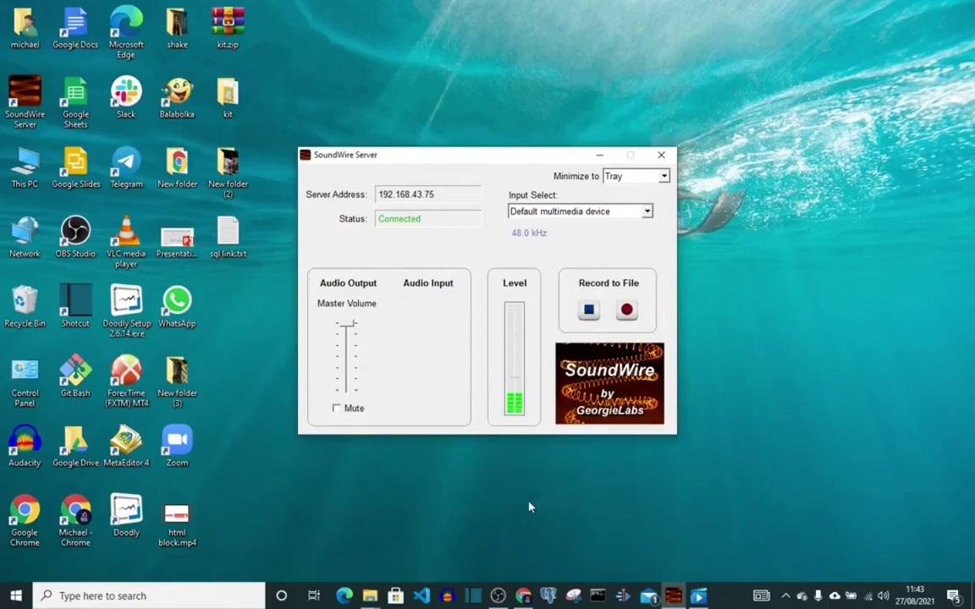
Record the streamed audio and save it to the Desktop as a 160 kbit/s MP3
left_click(625, 308)
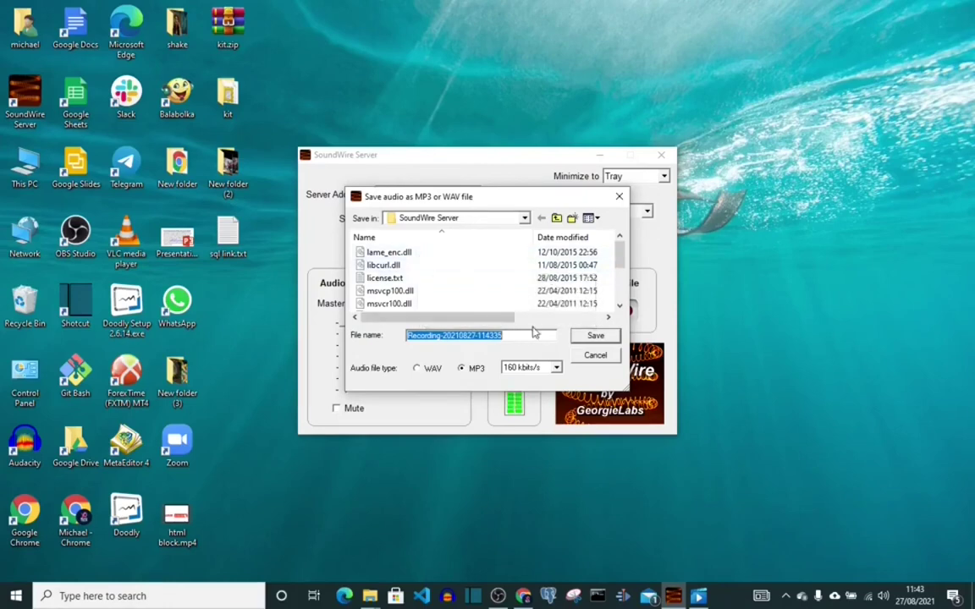
left_click(524, 218)
left_click(525, 220)
left_click(525, 218)
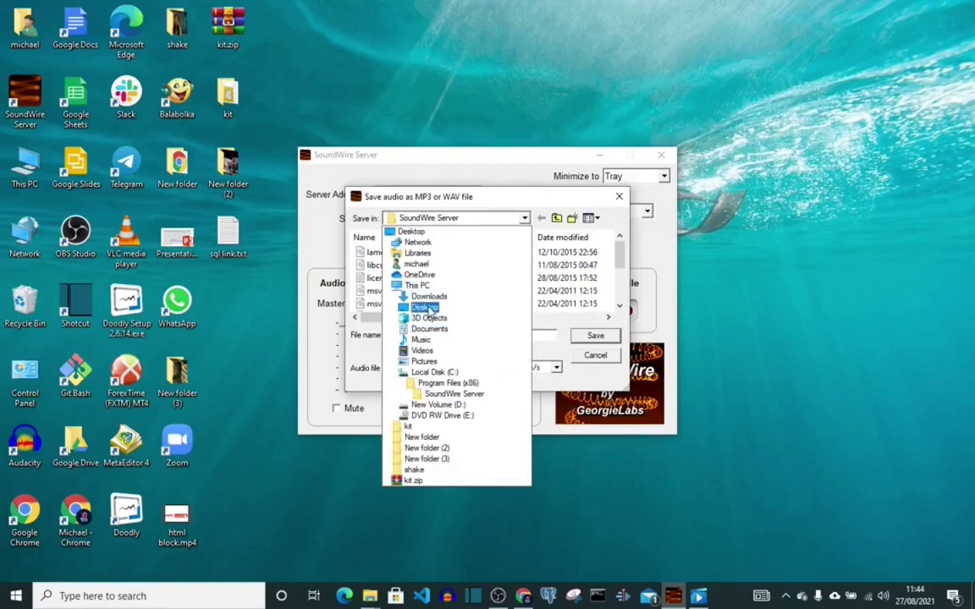
left_click(426, 308)
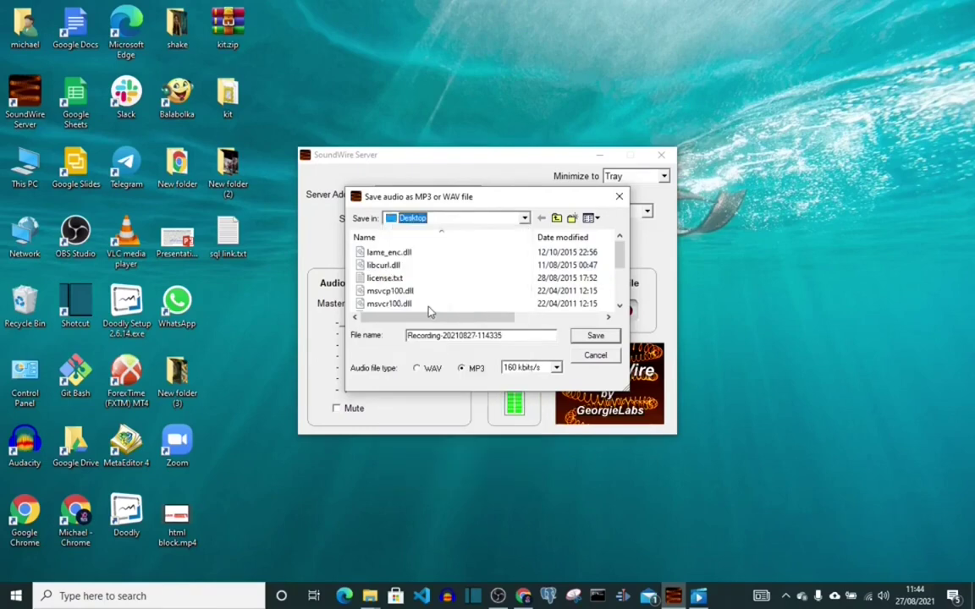
left_click(594, 338)
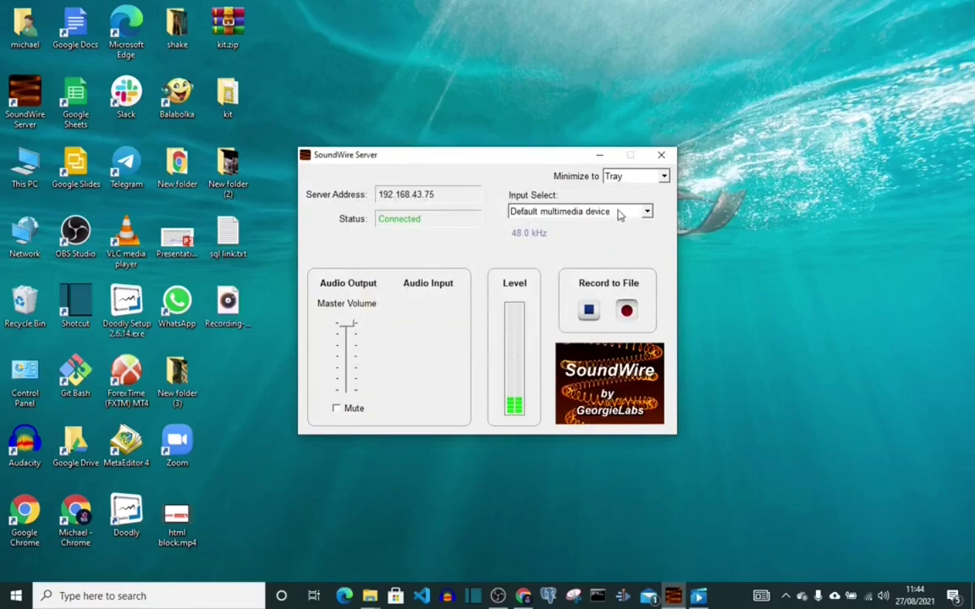
mouse_move(347, 326)
left_mouse_down()
mouse_move(368, 352)
mouse_move(372, 399)
mouse_move(347, 366)
mouse_move(349, 322)
left_mouse_up()
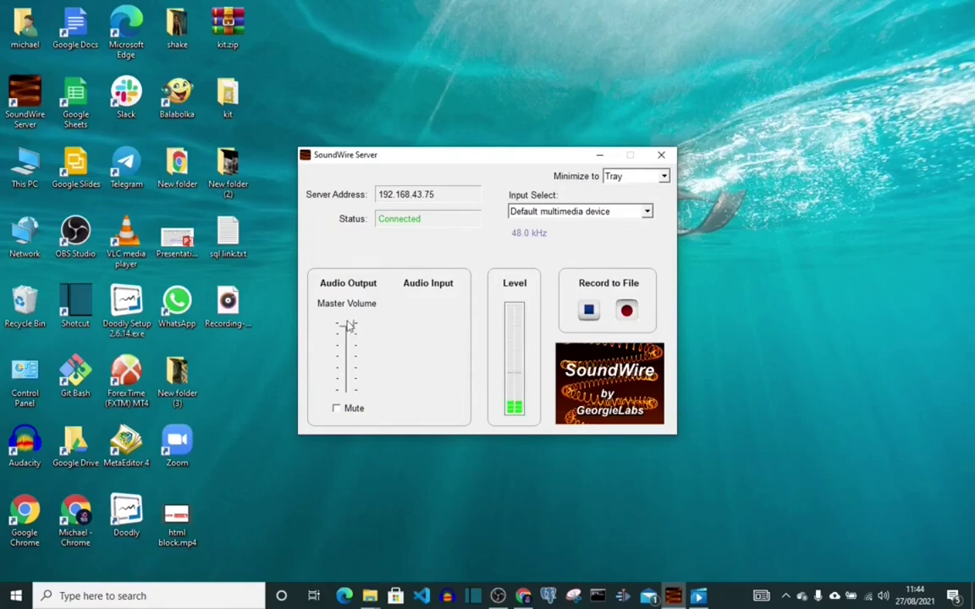